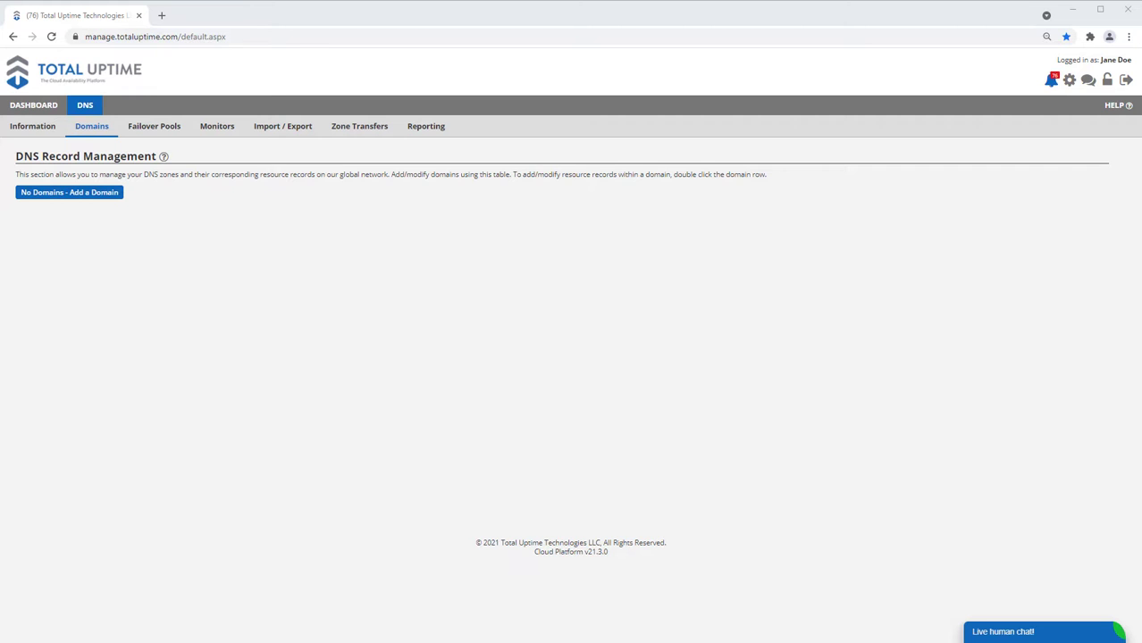
# - Add the primary domain example.info for Test Inc. with the default DNS settings
pyautogui.click(61, 197)
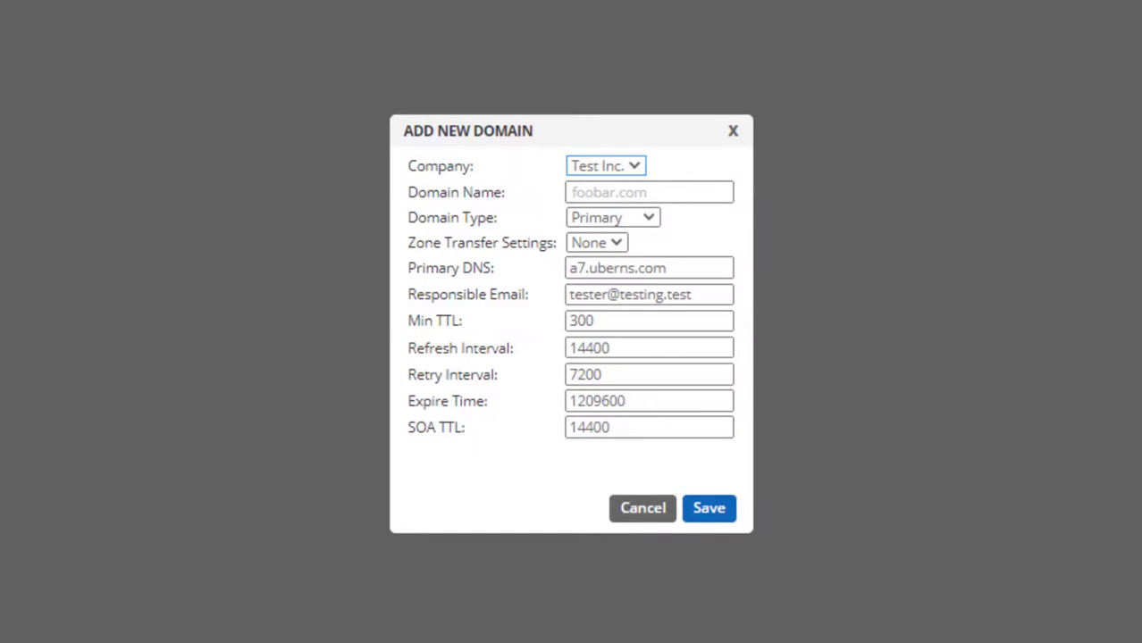
pyautogui.click(707, 194)
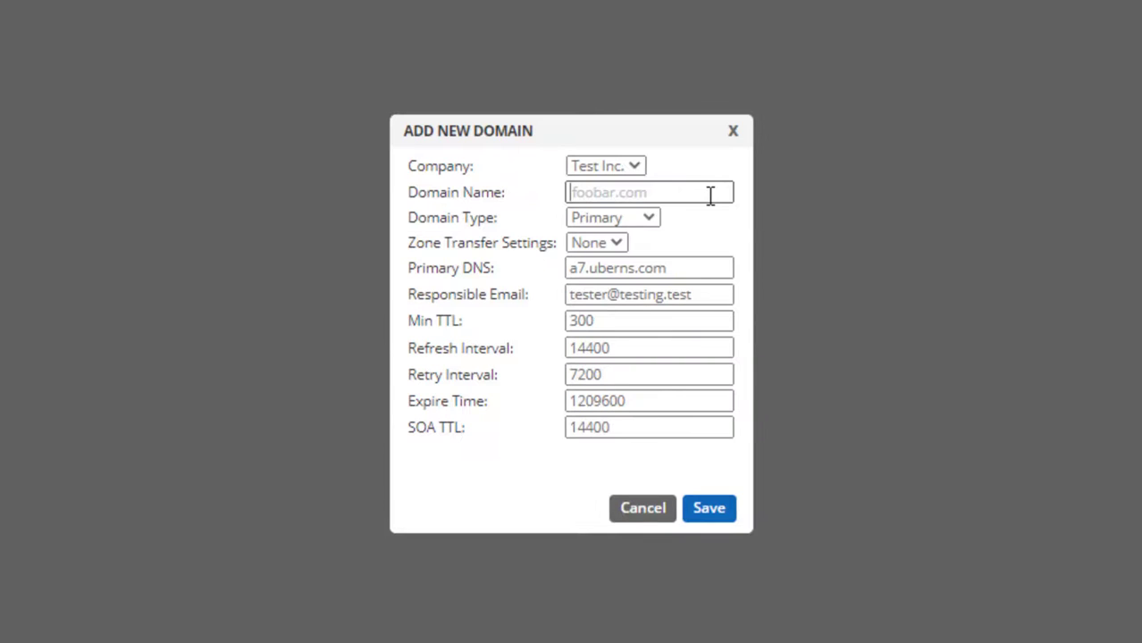
pyautogui.write('example.info')
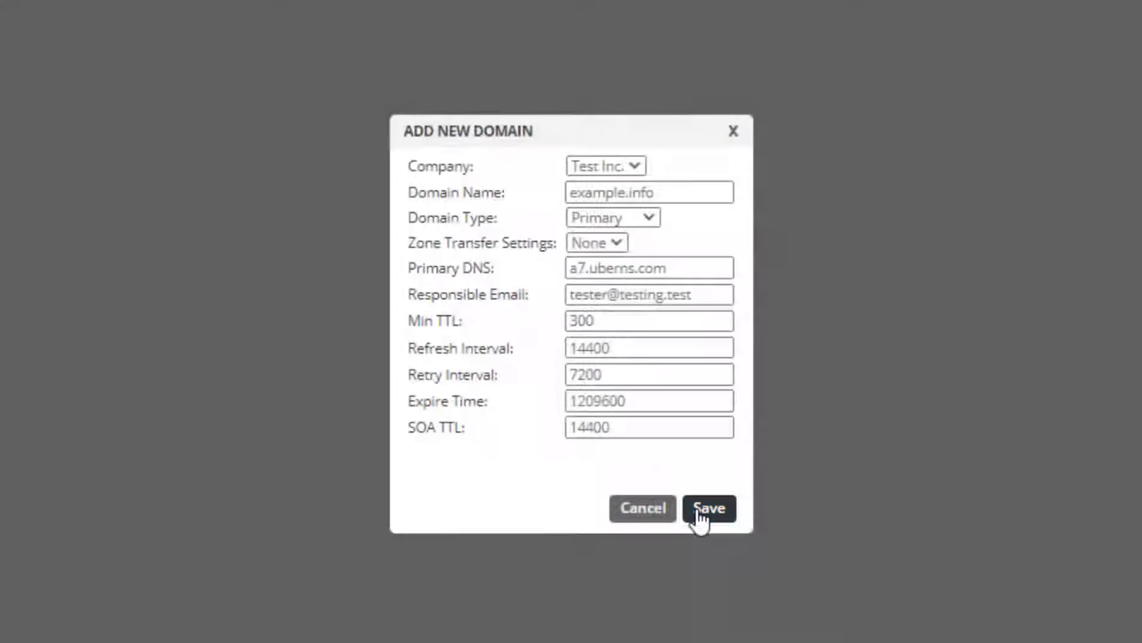
pyautogui.click(702, 518)
pyautogui.click(666, 373)
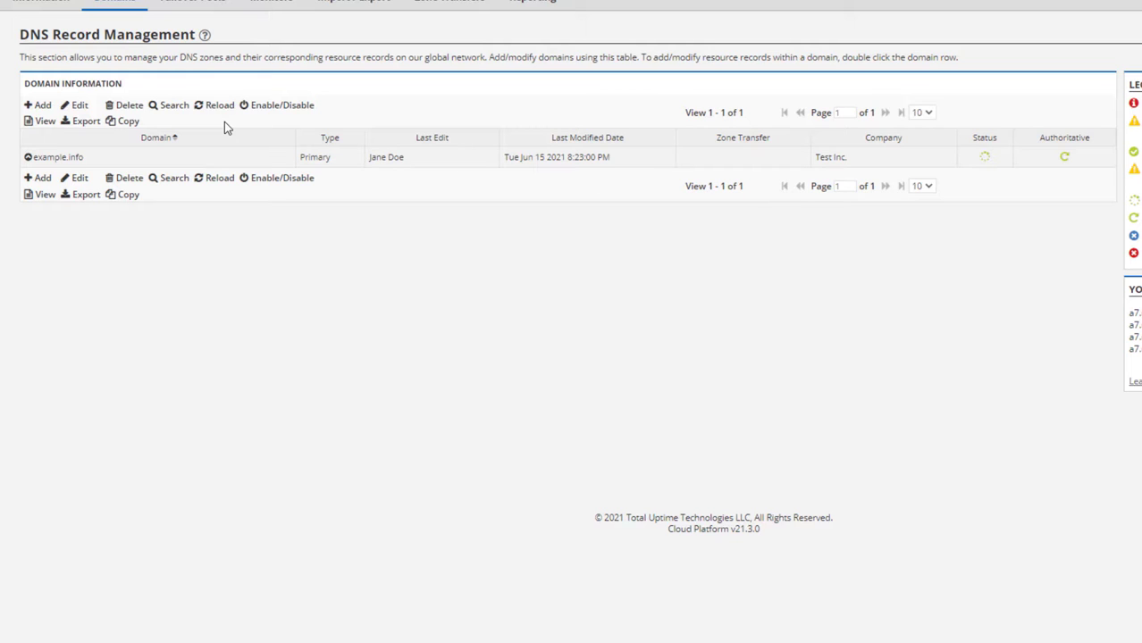
# - Expand example.info and add an A record with host www and IP address 203.0.113.59
pyautogui.click(27, 158)
pyautogui.click(39, 124)
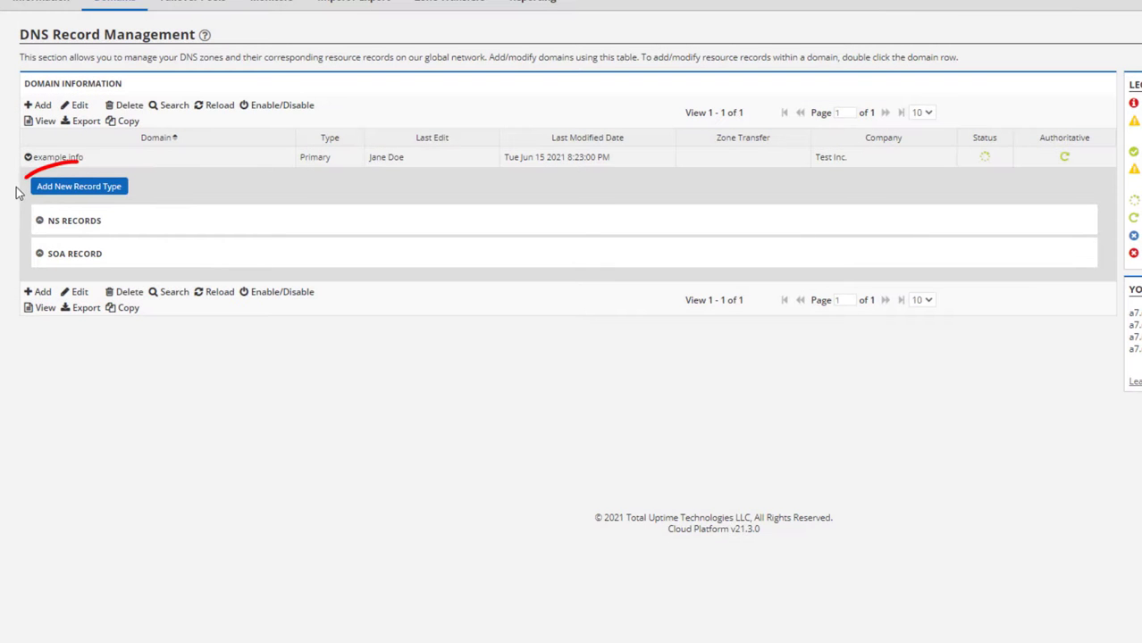
pyautogui.click(79, 185)
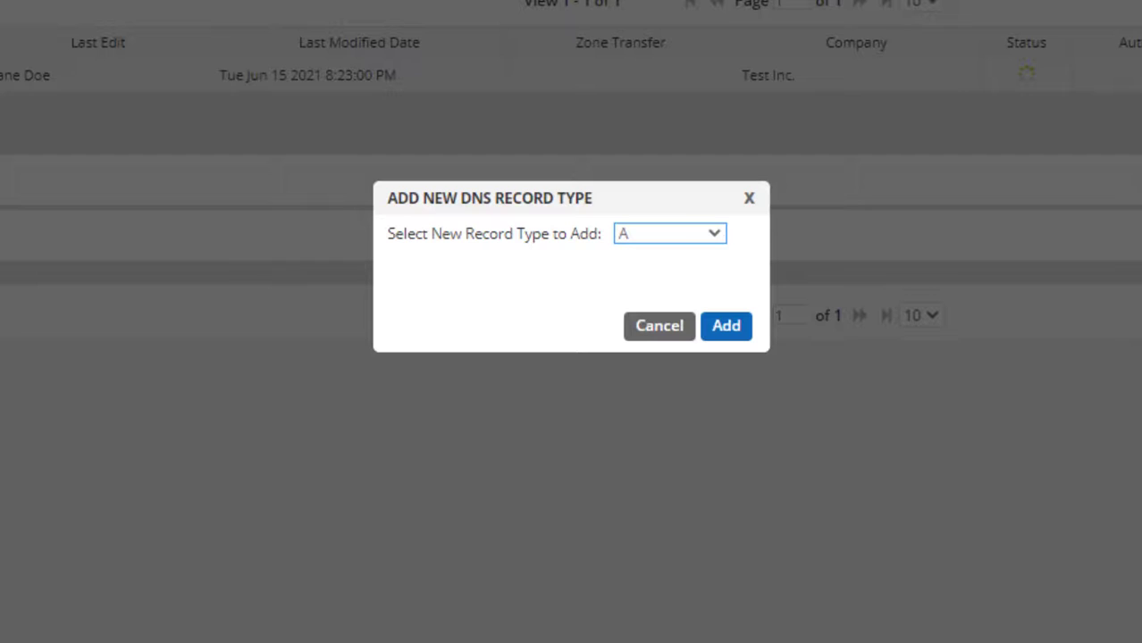
pyautogui.click(725, 325)
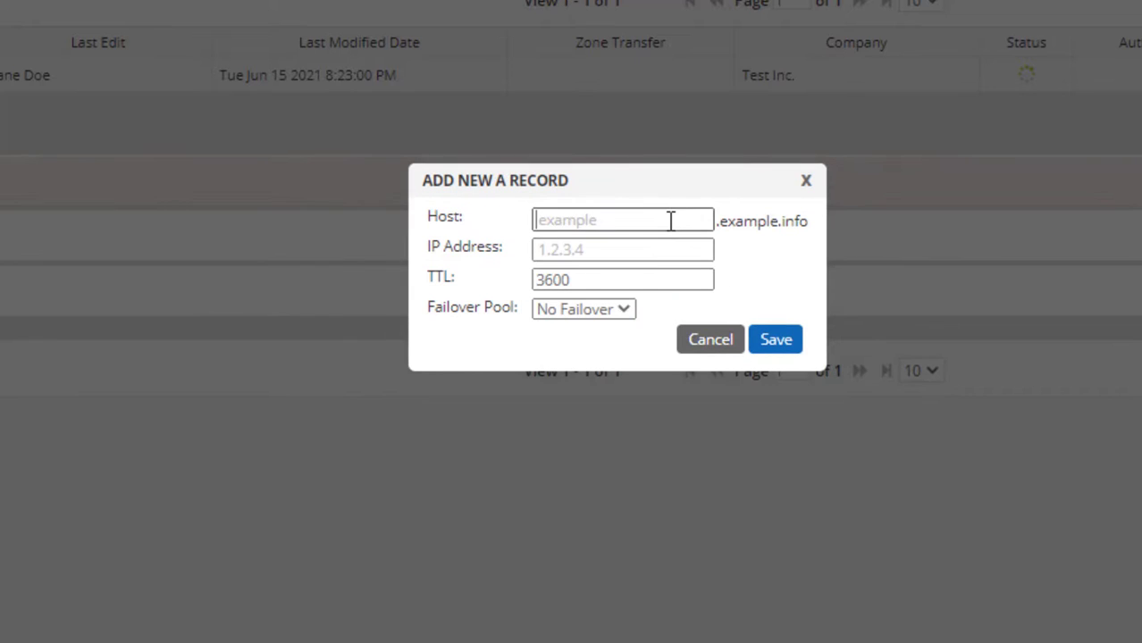
pyautogui.click(670, 220)
pyautogui.write('www')
pyautogui.press('Tab')
pyautogui.write('203.0.113.59')
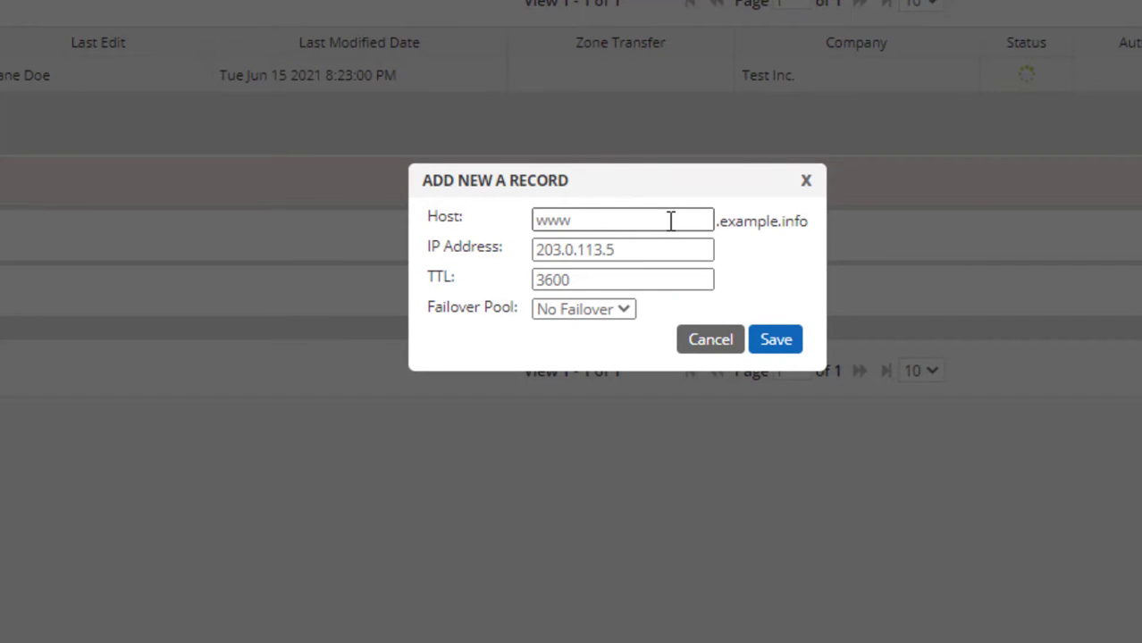
pyautogui.click(776, 338)
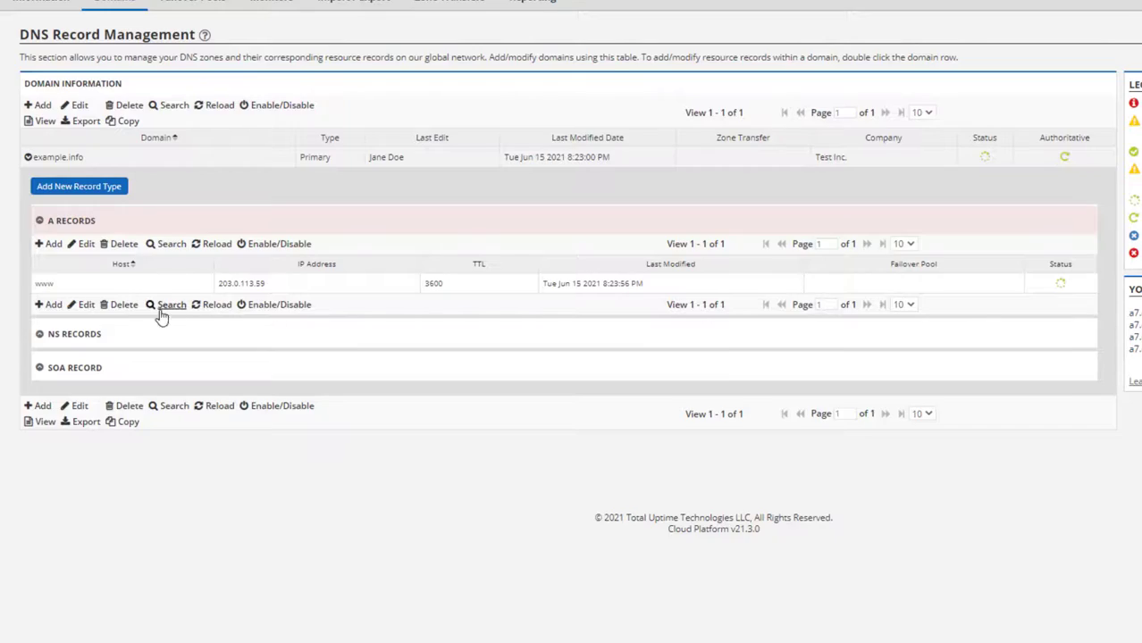
# - Expand the NS and SOA records of example.info and look at the form for adding an NS record without saving
pyautogui.click(40, 339)
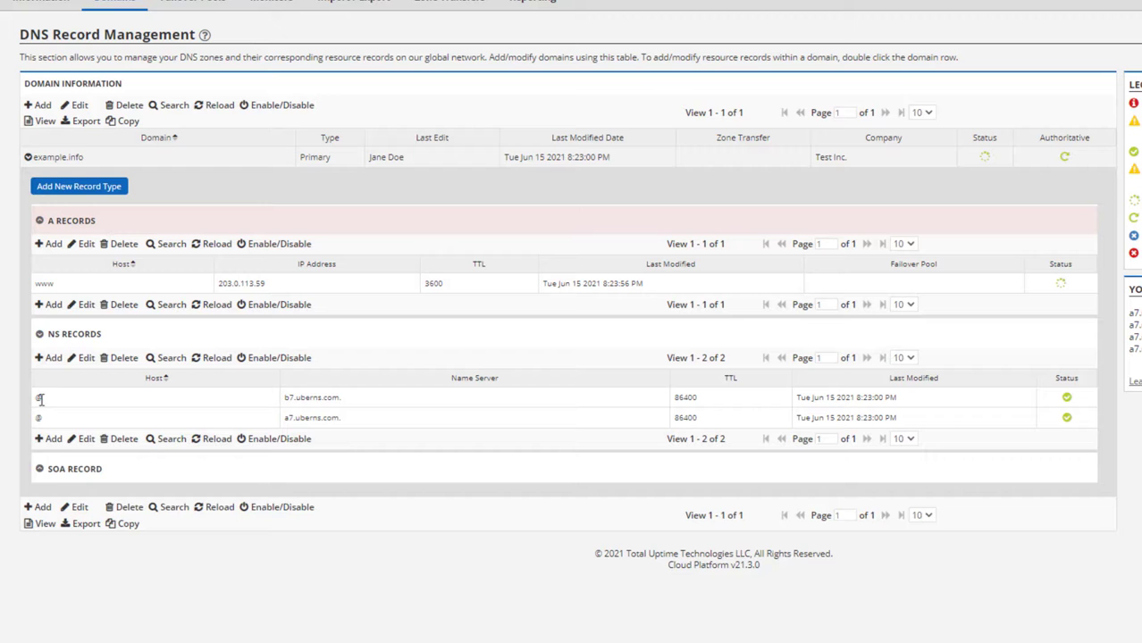
pyautogui.click(40, 471)
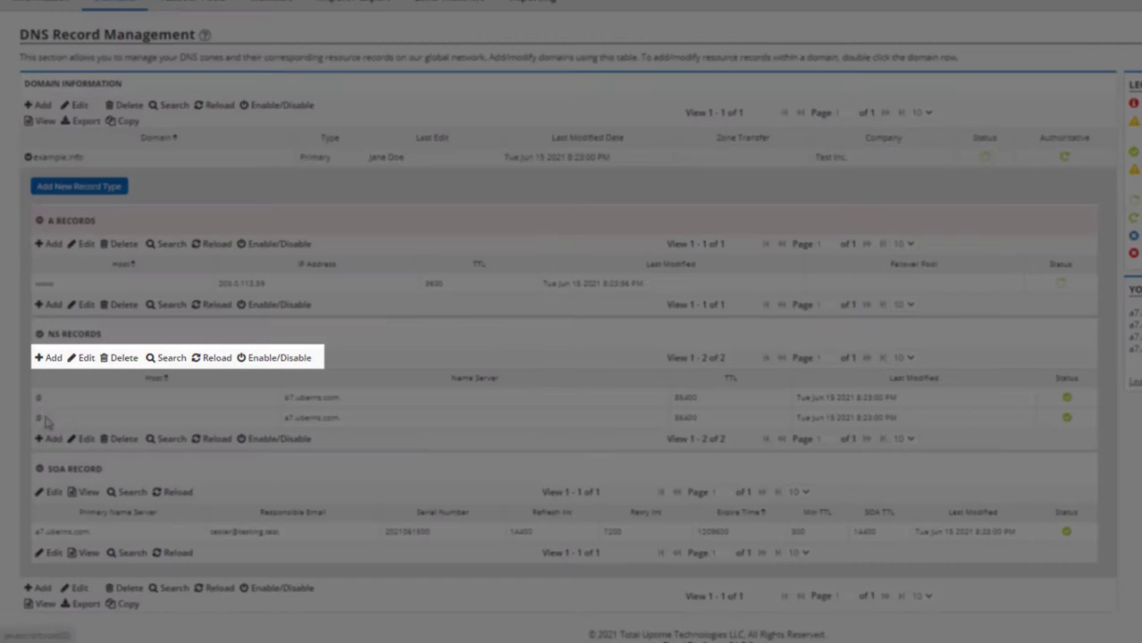
pyautogui.click(51, 358)
pyautogui.click(791, 302)
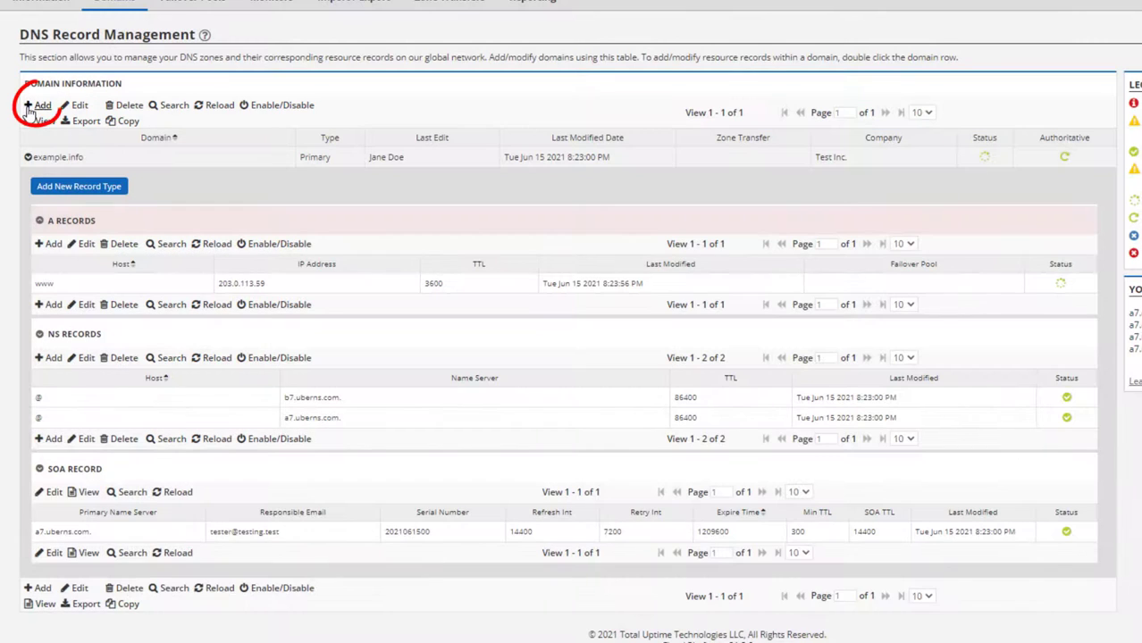
# - Examine the new domain form and the DNSSEC signing options of example.info, cancelling both dialogs
pyautogui.click(30, 107)
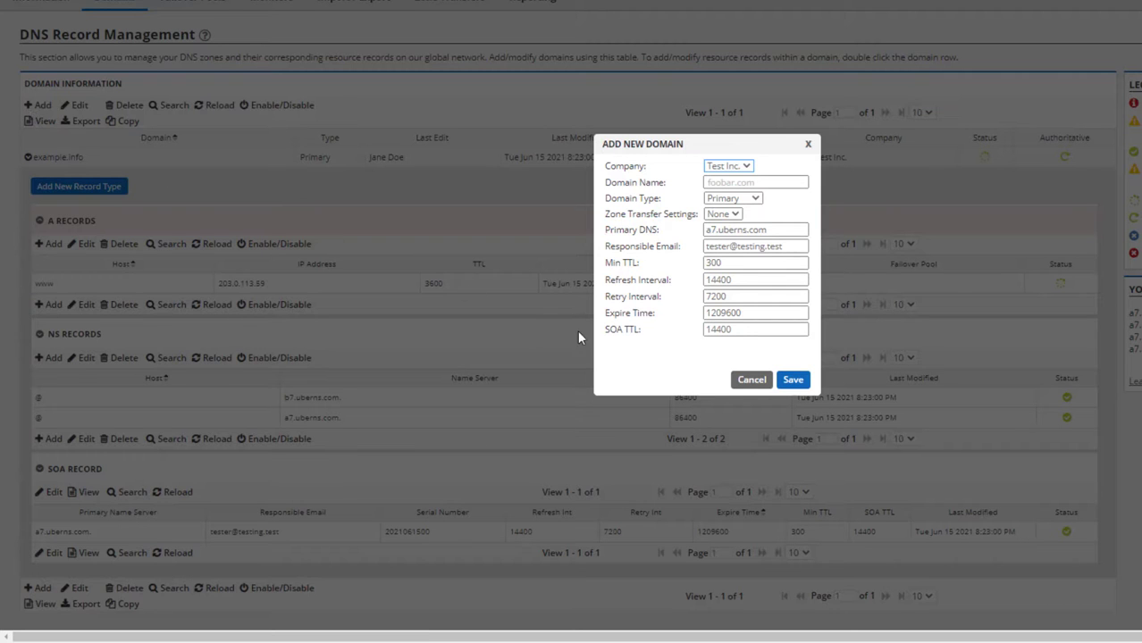
pyautogui.click(754, 383)
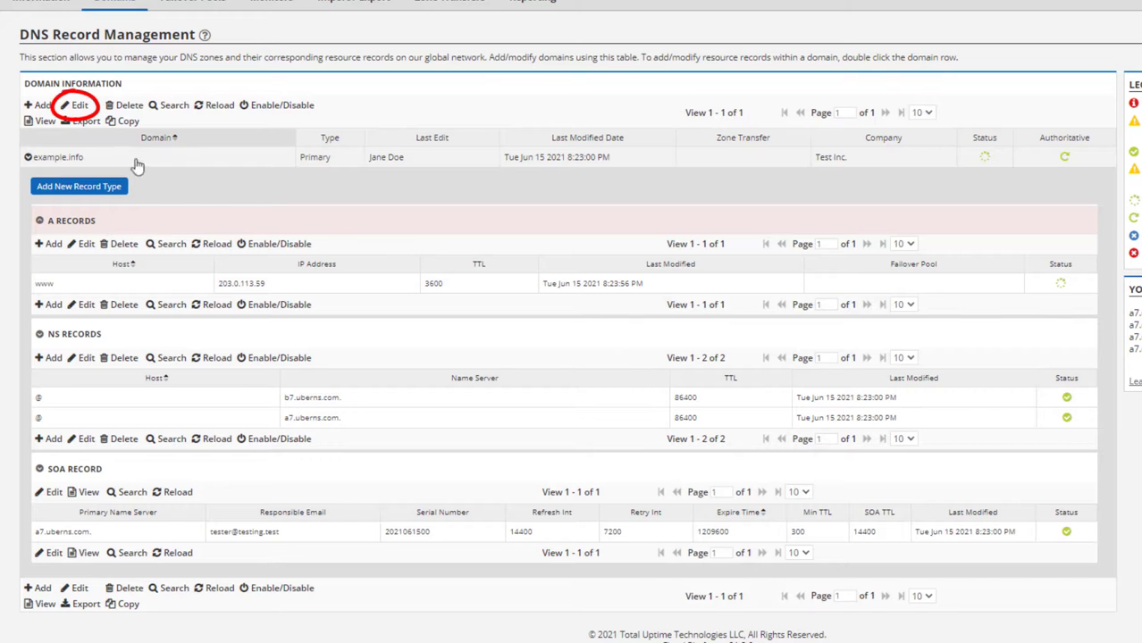
pyautogui.click(80, 107)
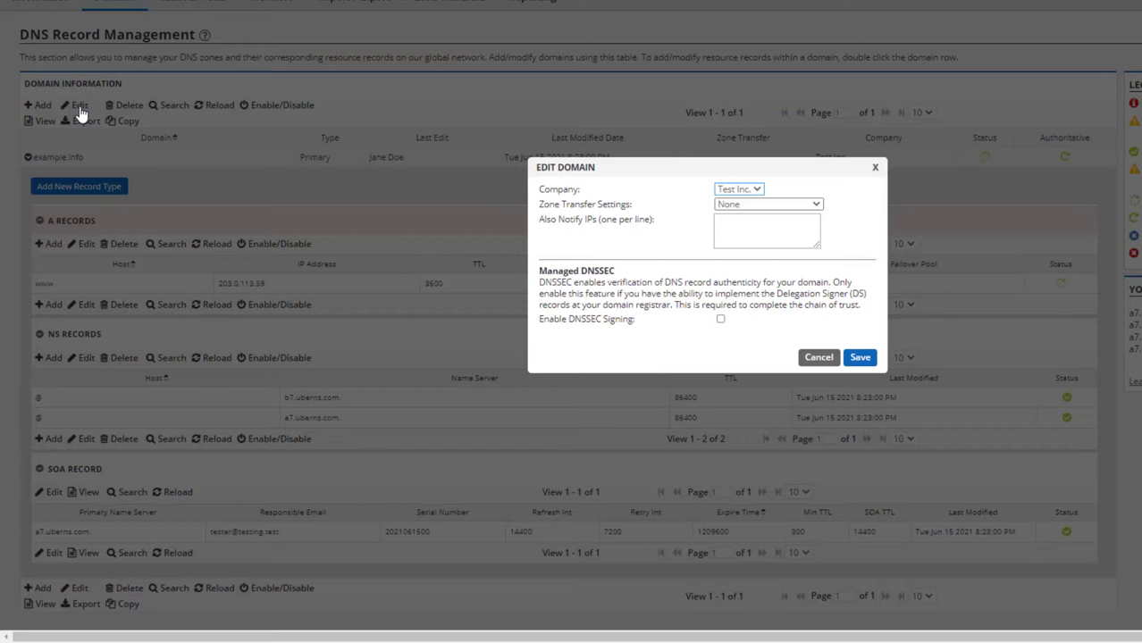
pyautogui.click(720, 320)
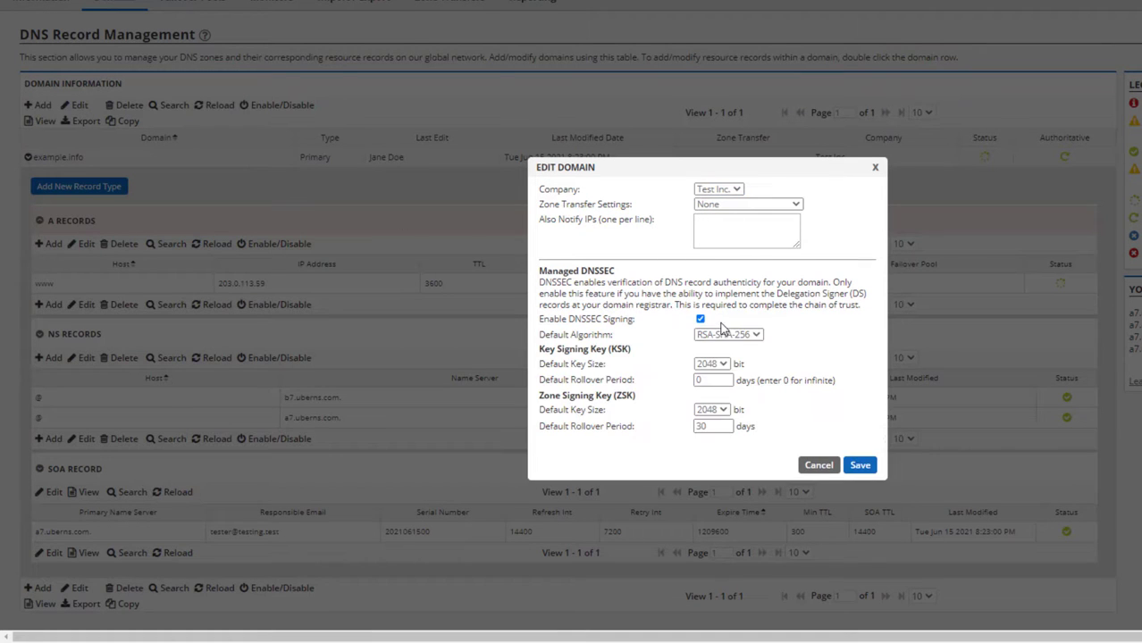
pyautogui.click(827, 467)
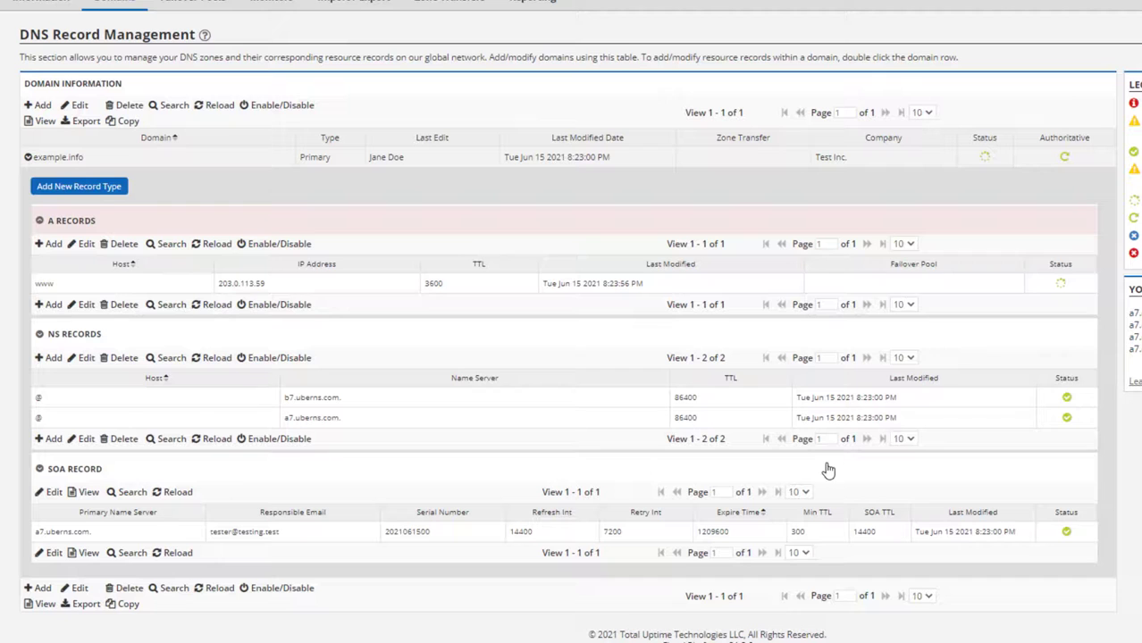
# - Examine the deletion options for the entire domain and for the www A record, cancelling both deletions
pyautogui.click(125, 105)
pyautogui.click(621, 250)
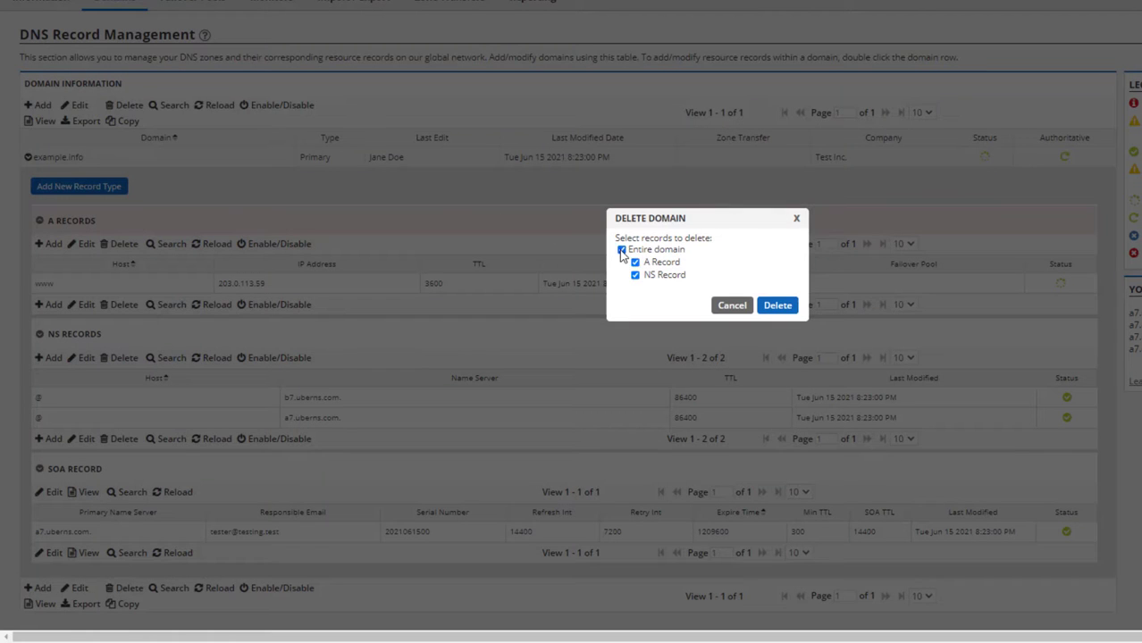
pyautogui.click(722, 308)
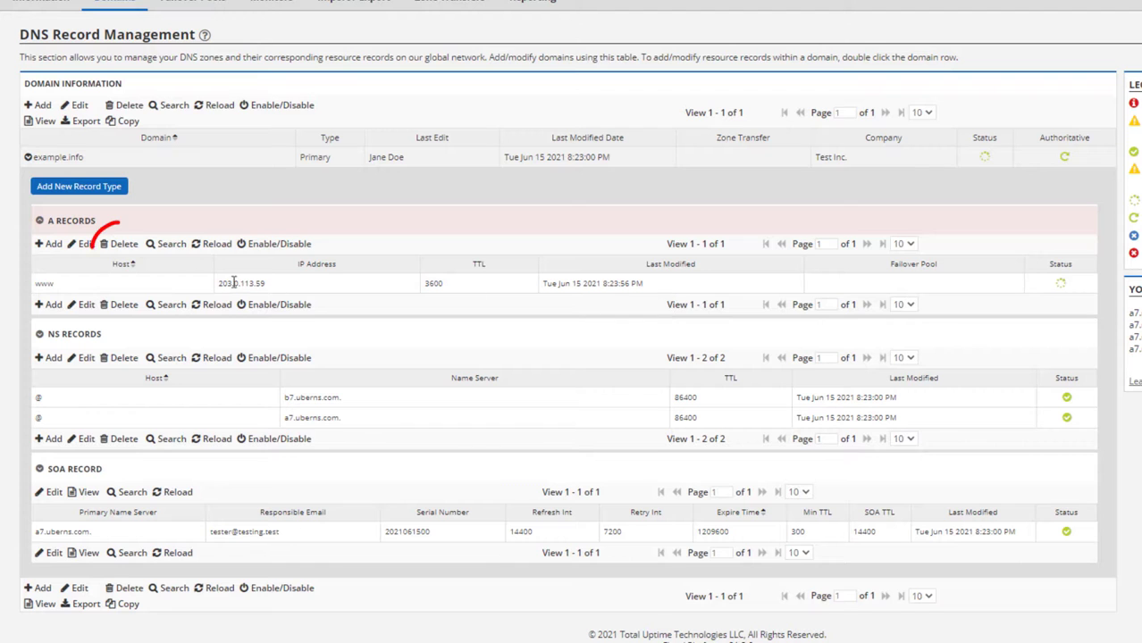
pyautogui.click(123, 245)
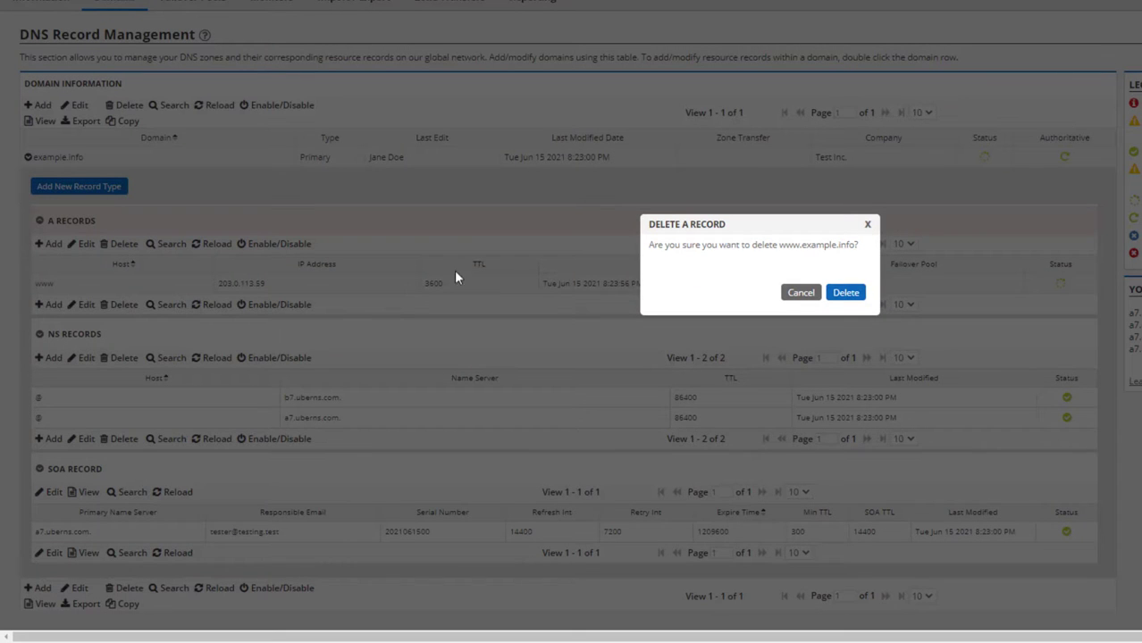
pyautogui.click(801, 293)
# - Examine the field and comparison options of the domain search, closing it without searching
pyautogui.click(174, 105)
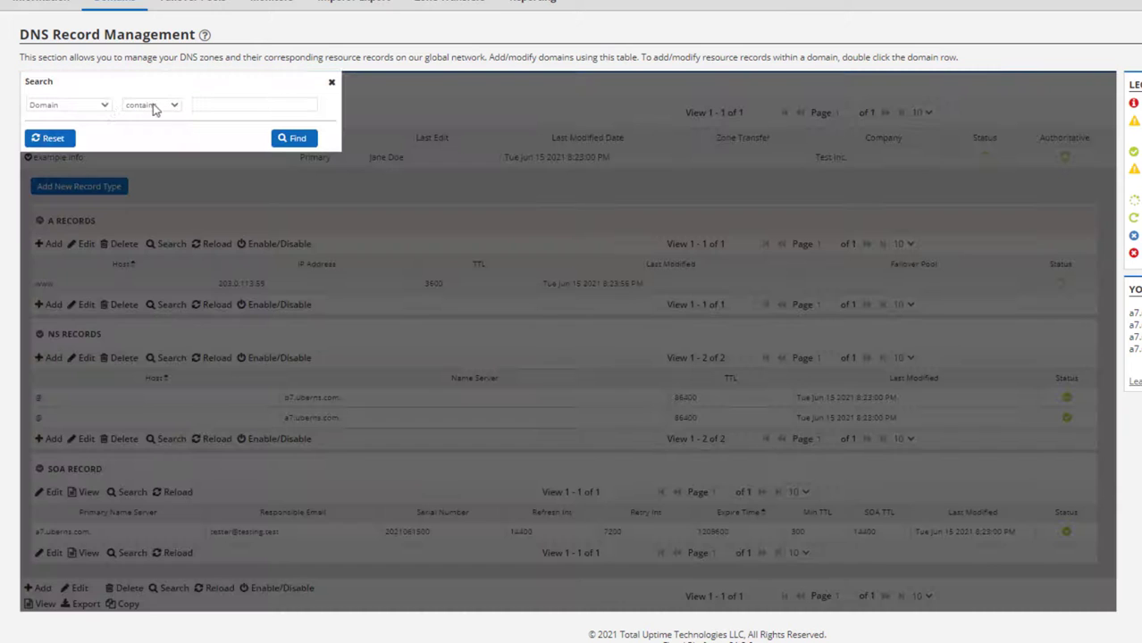
pyautogui.click(89, 106)
pyautogui.click(175, 108)
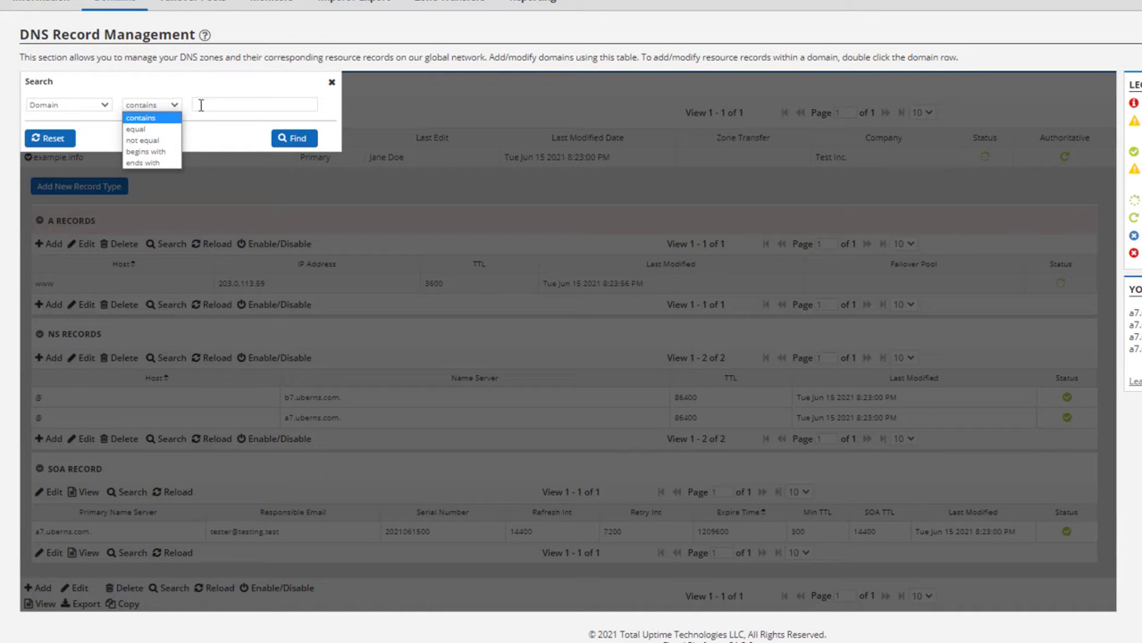
pyautogui.click(329, 83)
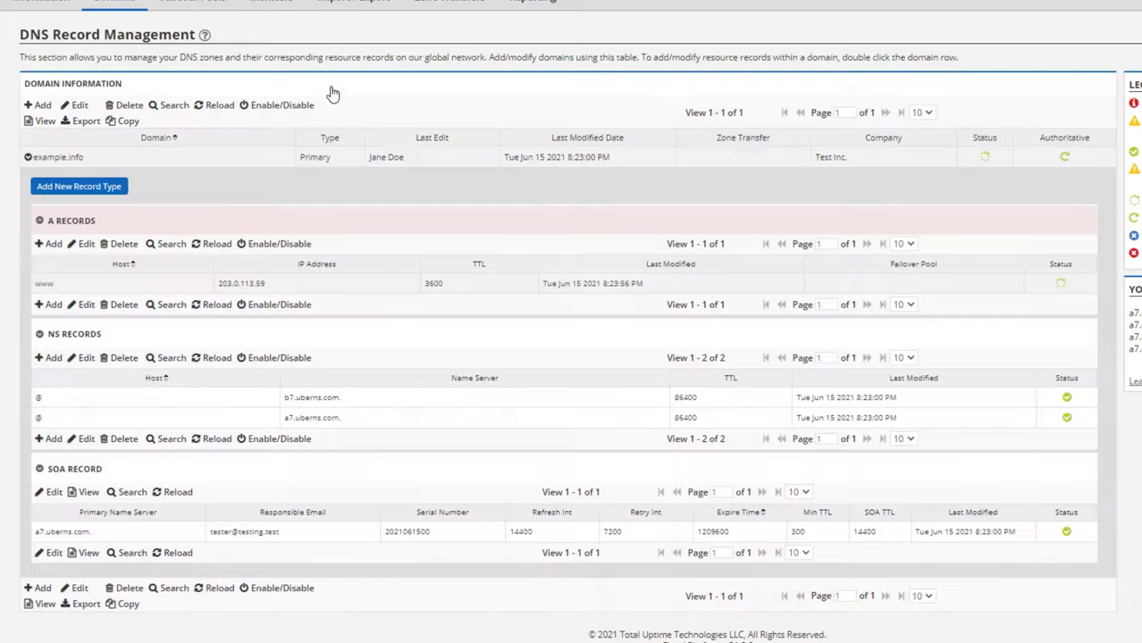
# - Reload the domain list and disable example.info
pyautogui.click(219, 105)
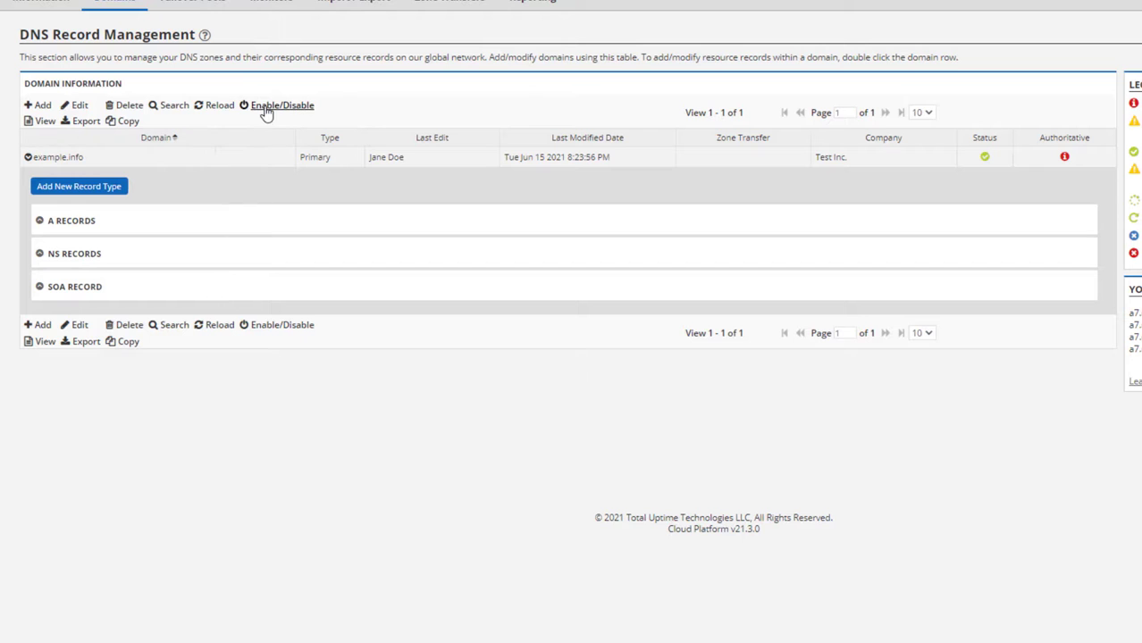
pyautogui.click(265, 108)
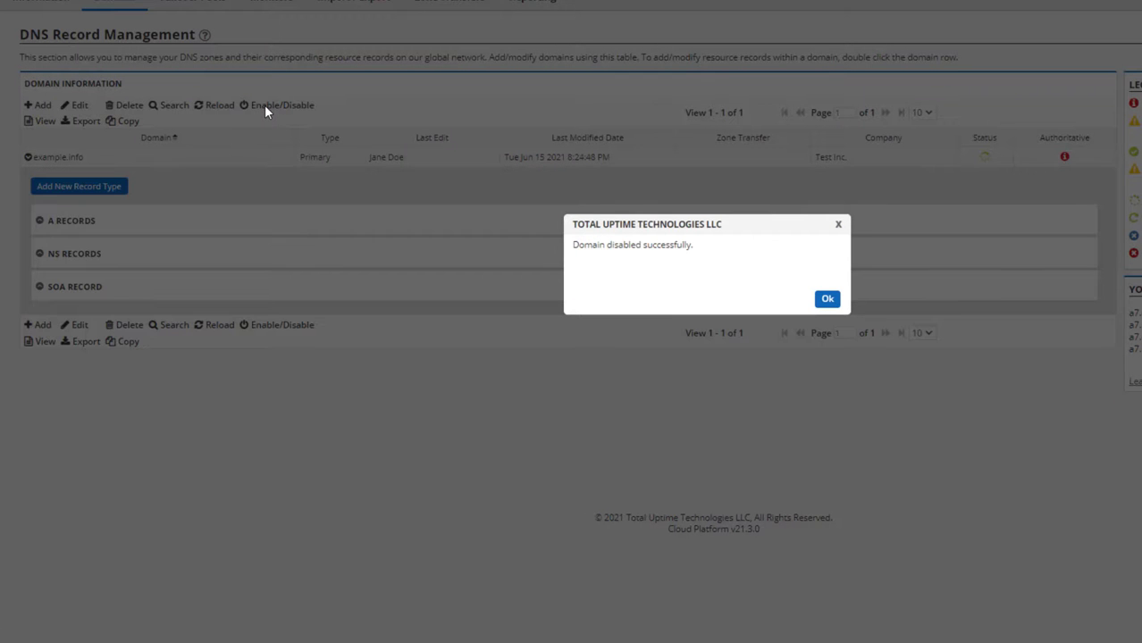
pyautogui.click(824, 298)
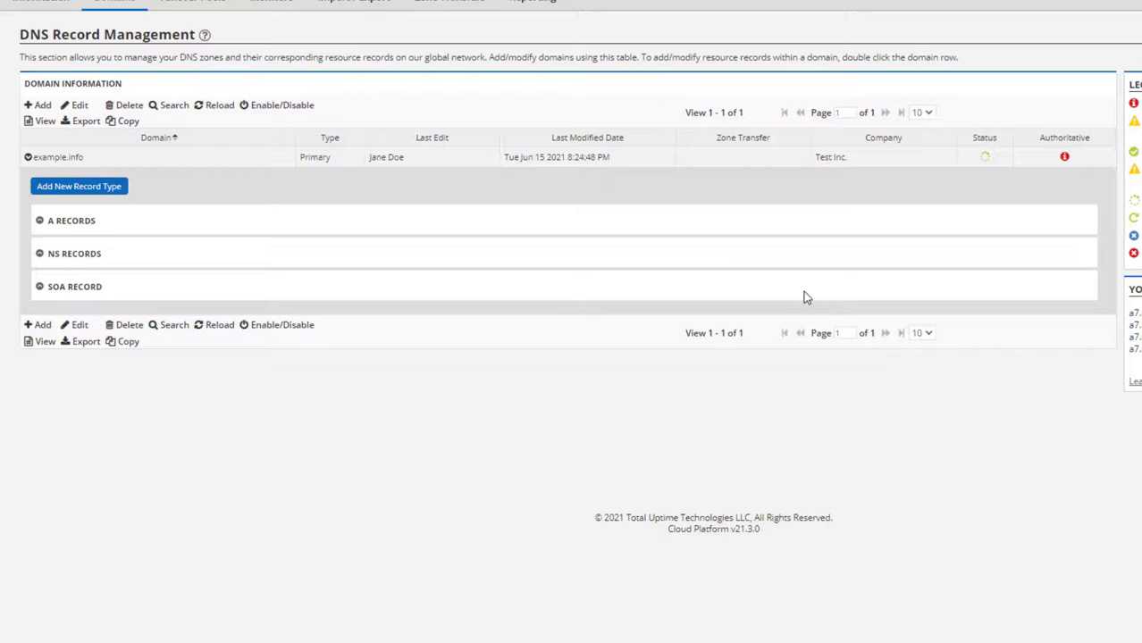
# - Reload the domain list and export the domain information to a CSV file
pyautogui.click(219, 111)
pyautogui.click(86, 125)
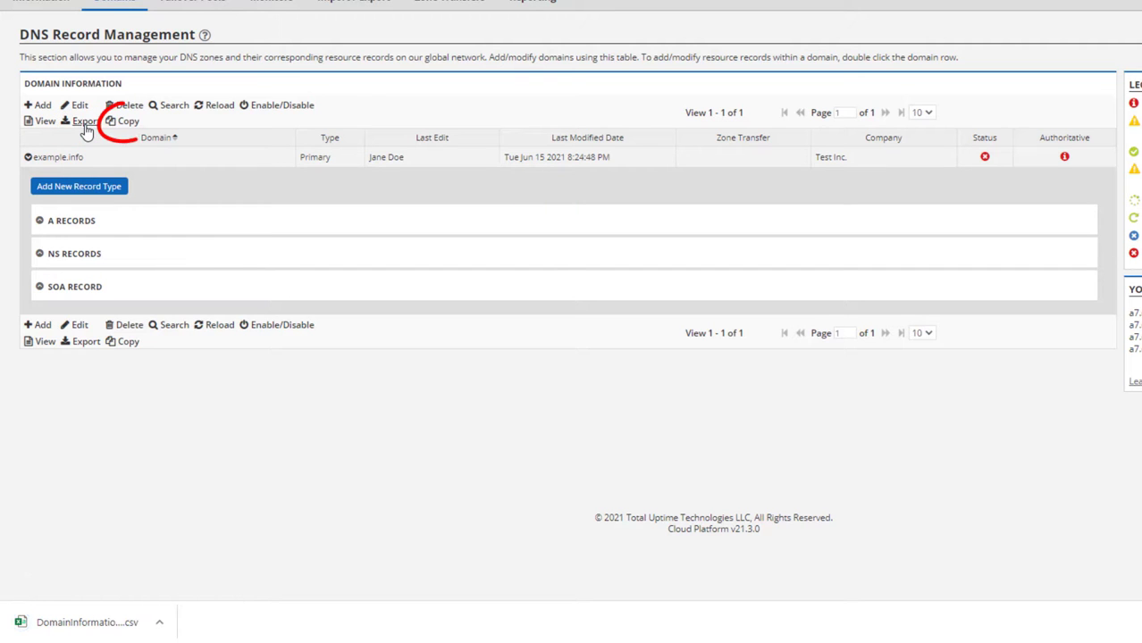
# - Look at the dialog for copying the example.info zone to a new domain, cancelling without saving
pyautogui.click(124, 122)
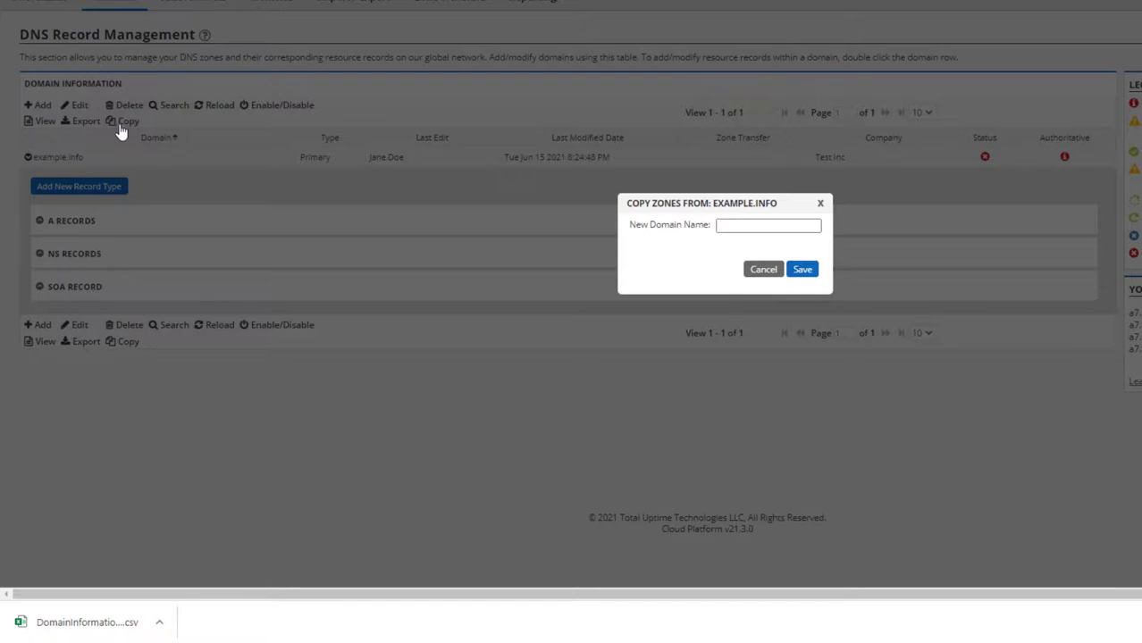
pyautogui.click(755, 231)
pyautogui.click(755, 268)
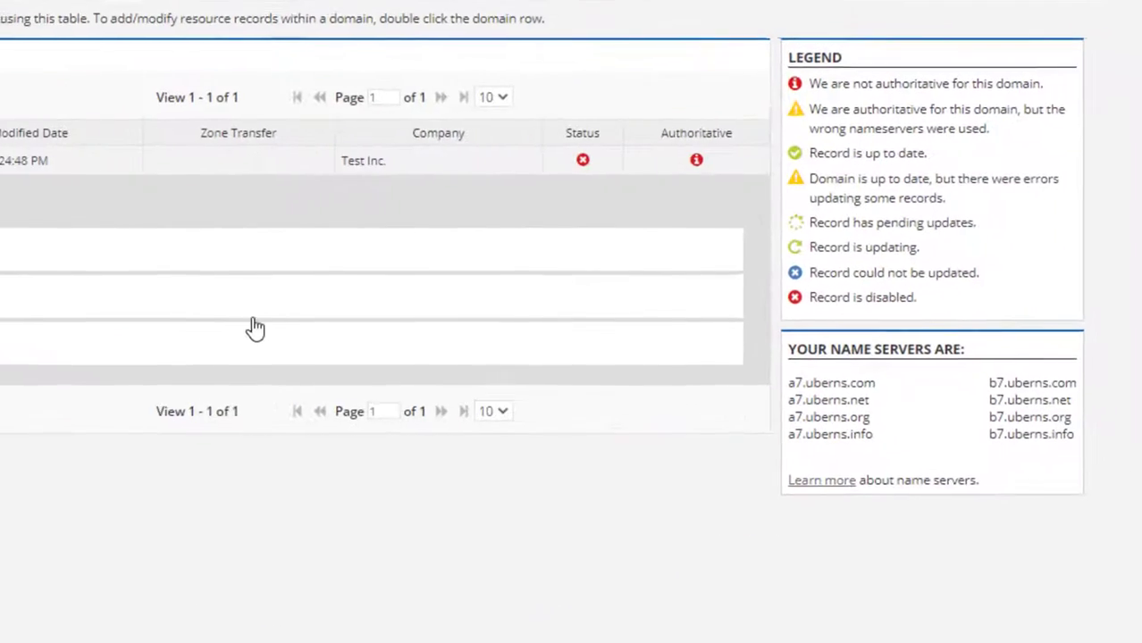